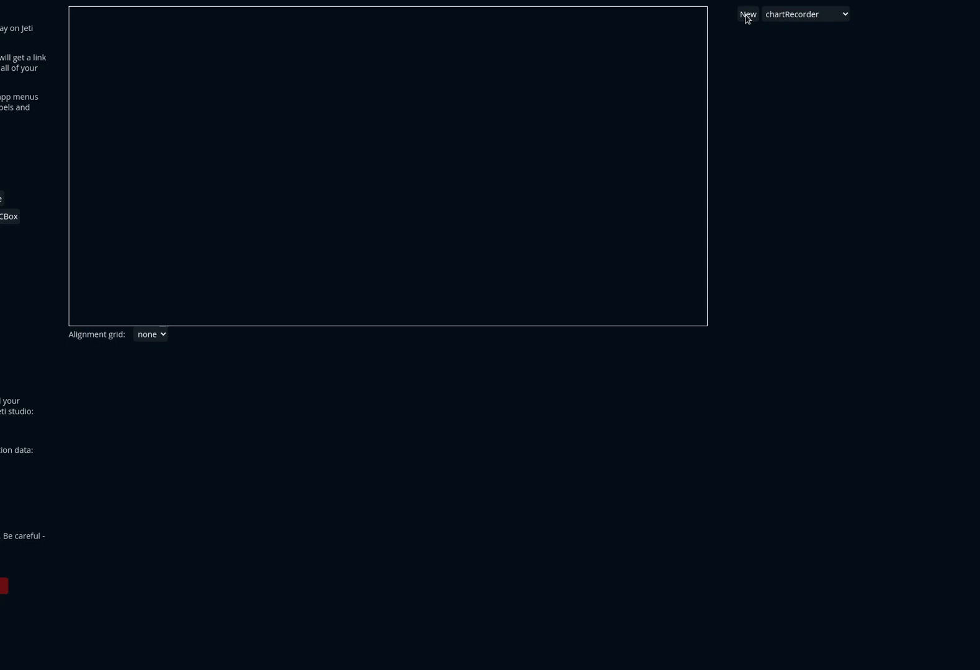
# Step: Add a new chartRecorder widget and set its width to 320
pyautogui.click(747, 14)
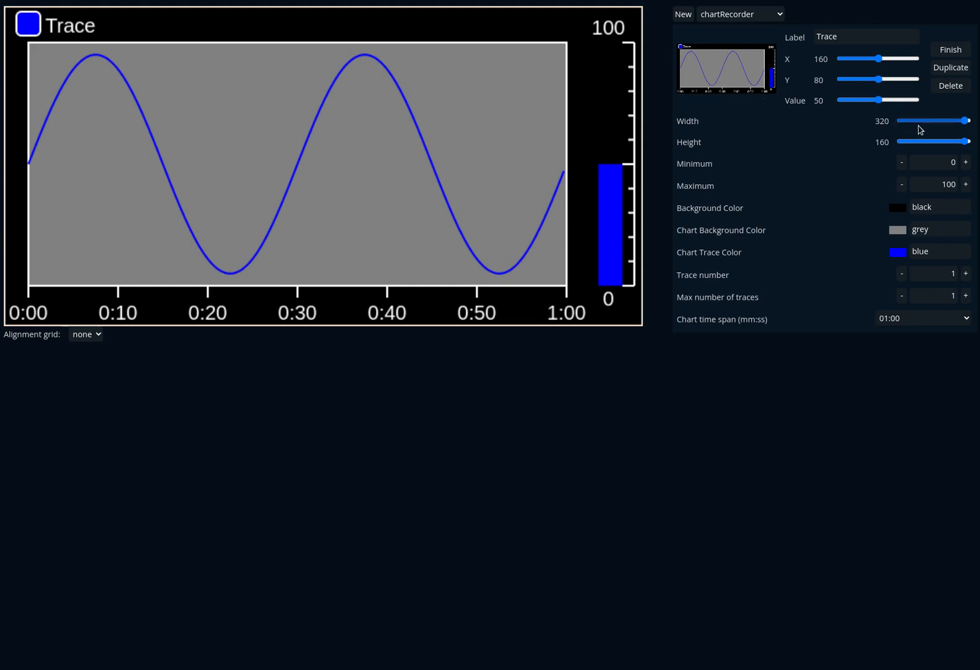
pyautogui.click(961, 121)
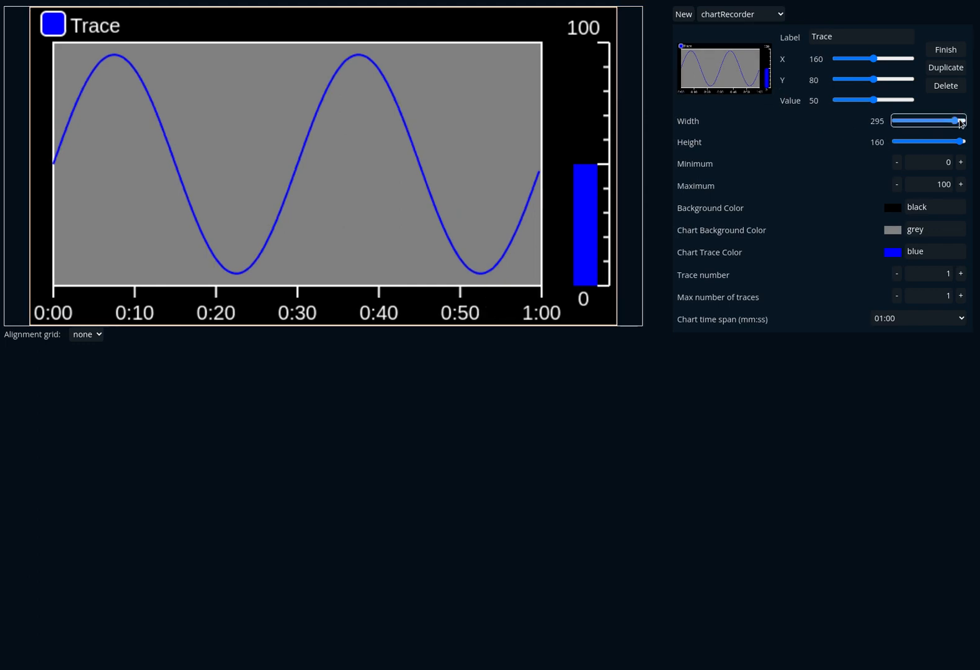
pyautogui.moveTo(961, 122)
pyautogui.mouseDown()
pyautogui.moveTo(935, 145)
pyautogui.moveTo(972, 132)
pyautogui.moveTo(965, 119)
pyautogui.mouseUp()
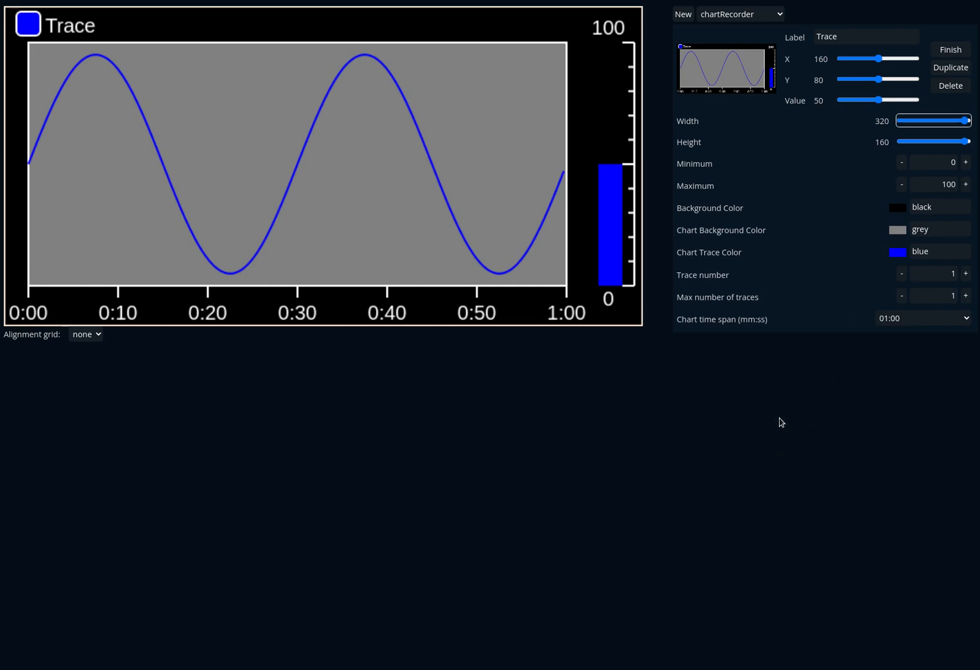
# Step: Set the chart recorder's maximum number of traces to 4 and its chart time span to 01:00
pyautogui.click(967, 298)
pyautogui.click(967, 297)
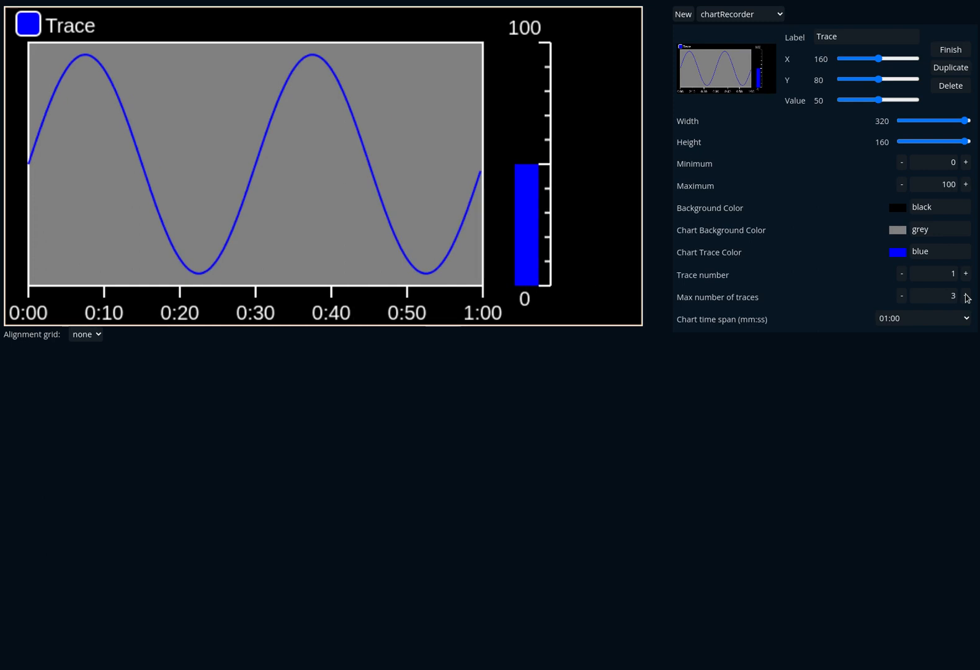
pyautogui.click(967, 298)
pyautogui.click(967, 298)
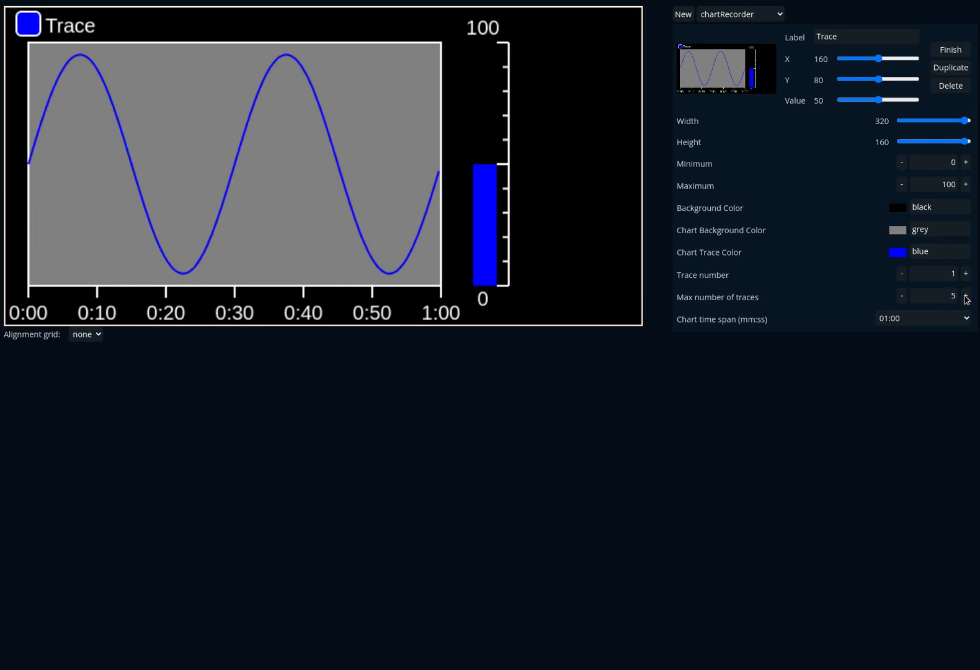
pyautogui.click(967, 297)
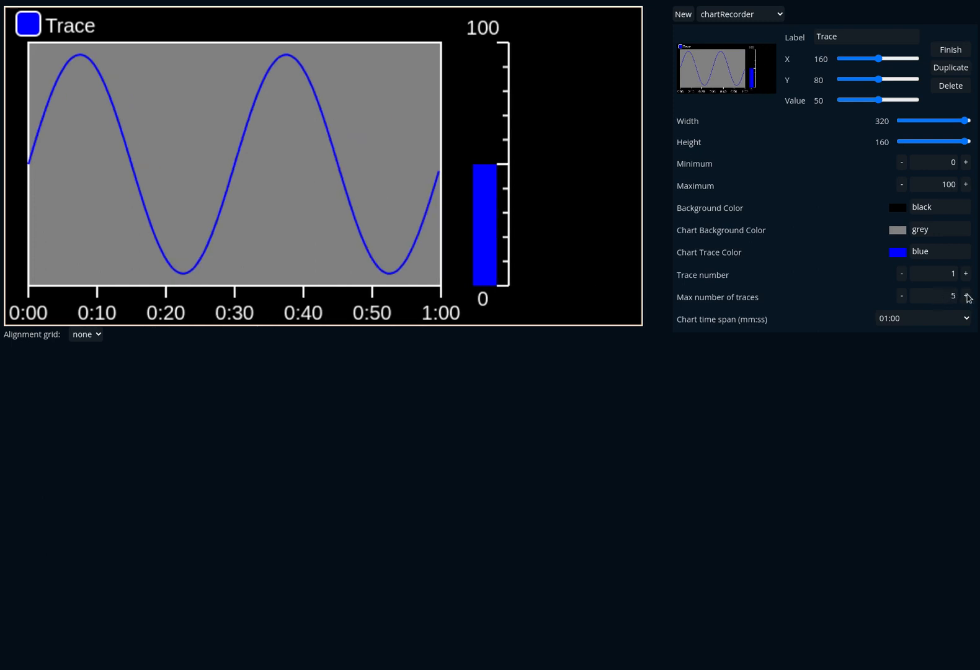
pyautogui.click(903, 297)
pyautogui.click(922, 320)
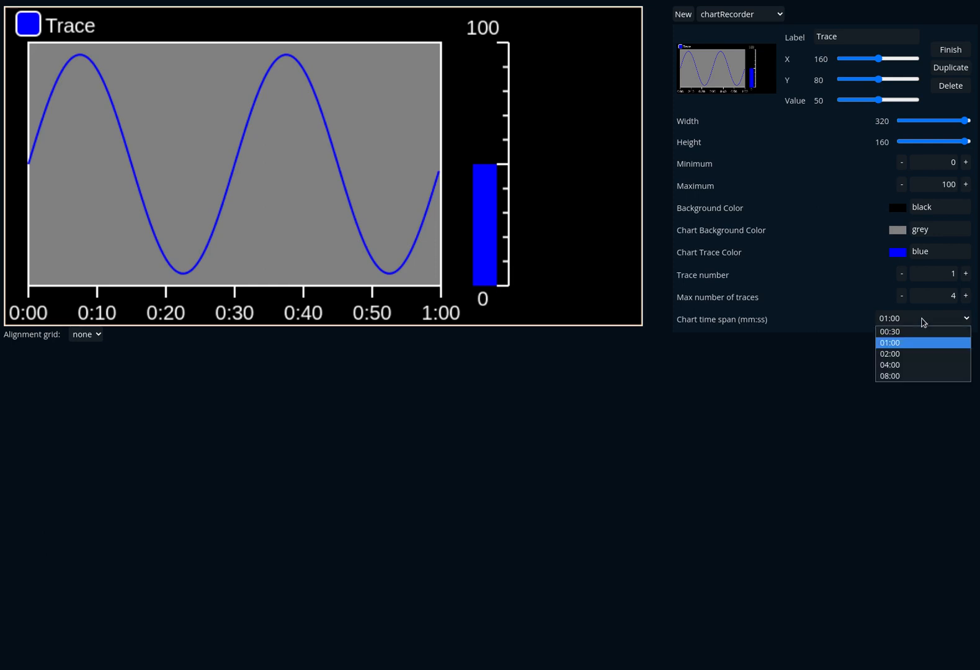
pyautogui.click(897, 347)
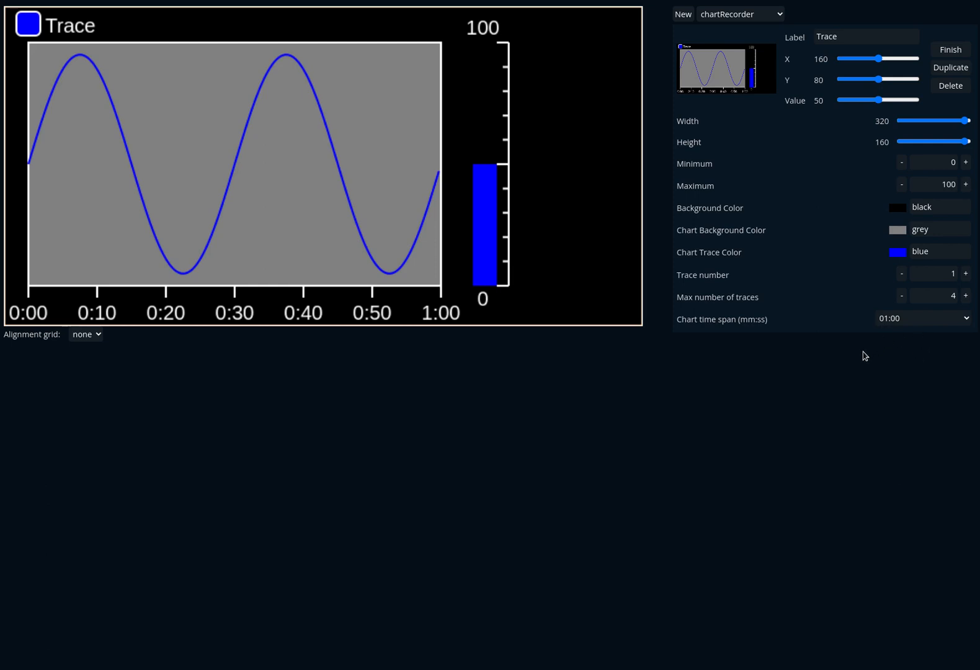
# Step: Duplicate the chart recorder as trace number 2, labelling the copy Trace2 and the original Trace1
pyautogui.click(950, 68)
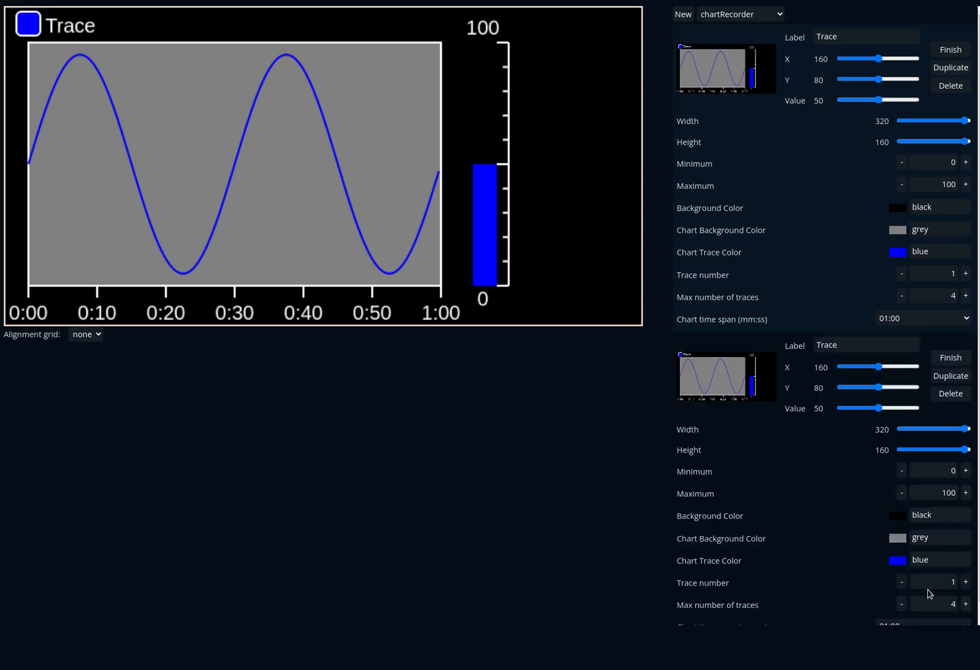
pyautogui.click(965, 582)
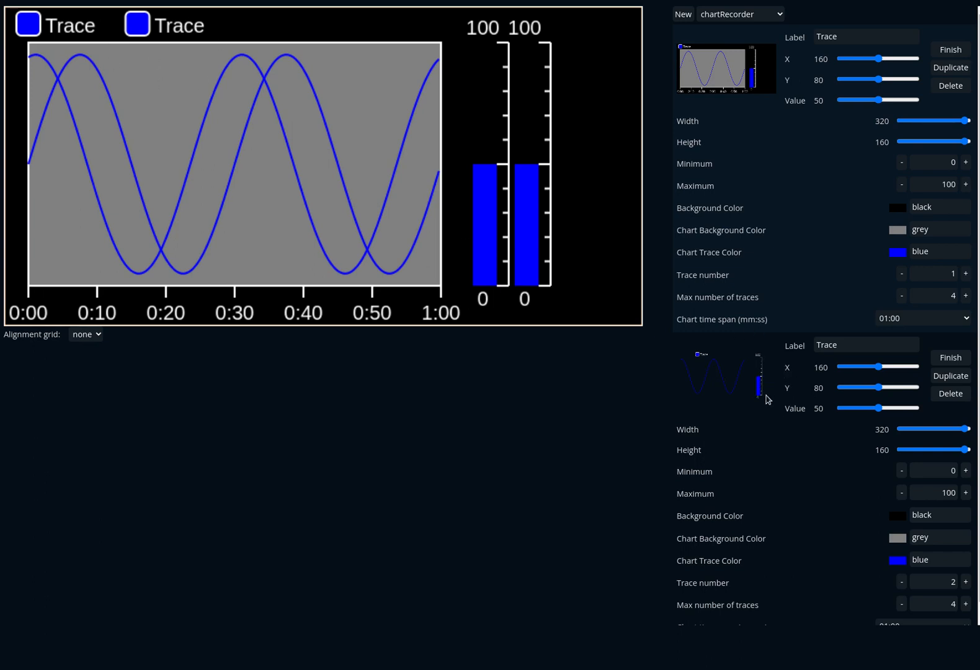
pyautogui.click(846, 343)
pyautogui.write('2')
pyautogui.click(843, 37)
pyautogui.write('1')
# Step: Try green as the chart trace color of Trace2 and replace it with orange
pyautogui.moveTo(943, 560); pyautogui.dragTo(901, 563)
pyautogui.write('green')
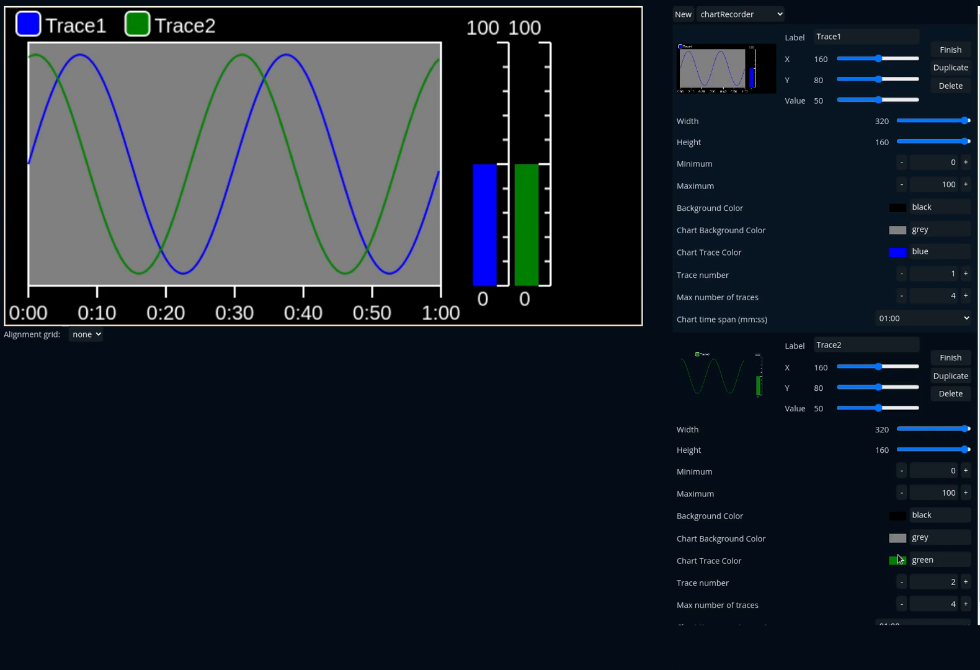
pyautogui.press('BackSpace')
pyautogui.press('BackSpace')
pyautogui.press('BackSpace')
pyautogui.press('BackSpace')
pyautogui.press('BackSpace')
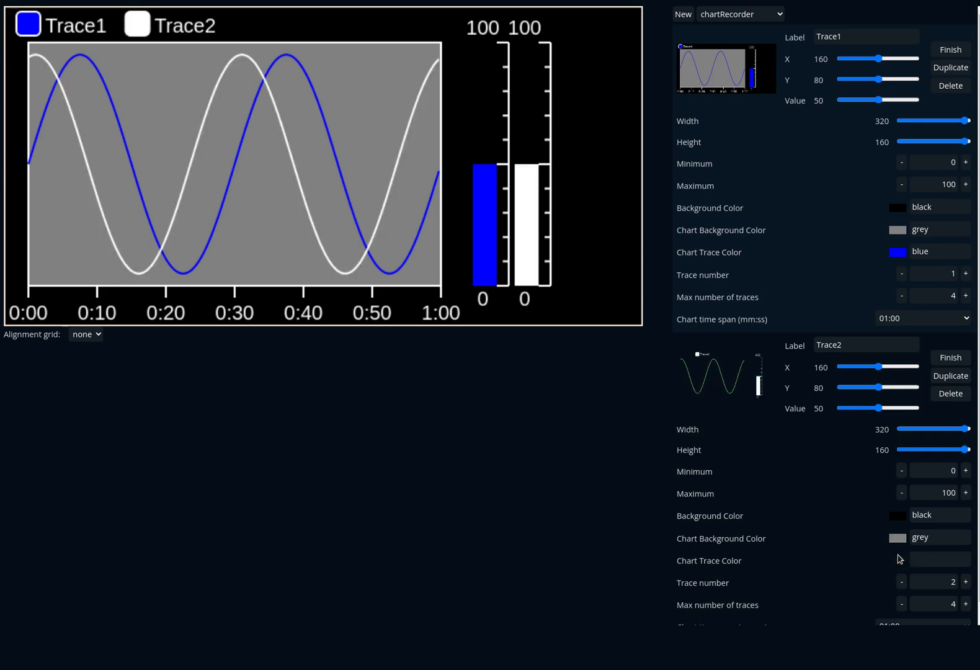
pyautogui.write('crange')
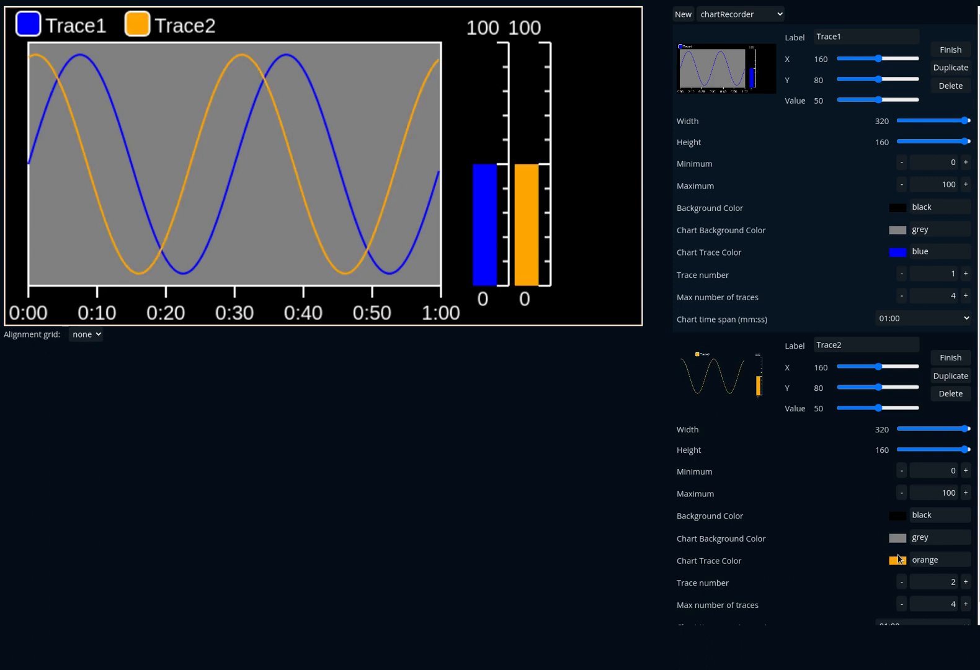
# Step: Duplicate the orange Trace2 recorder and give the copy a purple chart trace color and trace number 3
pyautogui.scroll(-2, 867, 527)
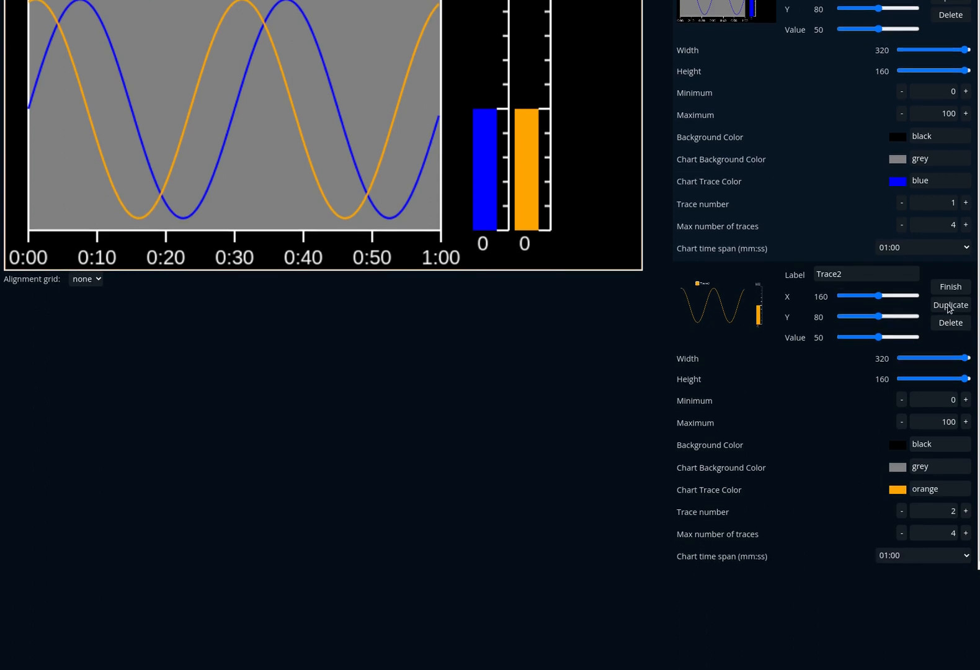
pyautogui.click(949, 307)
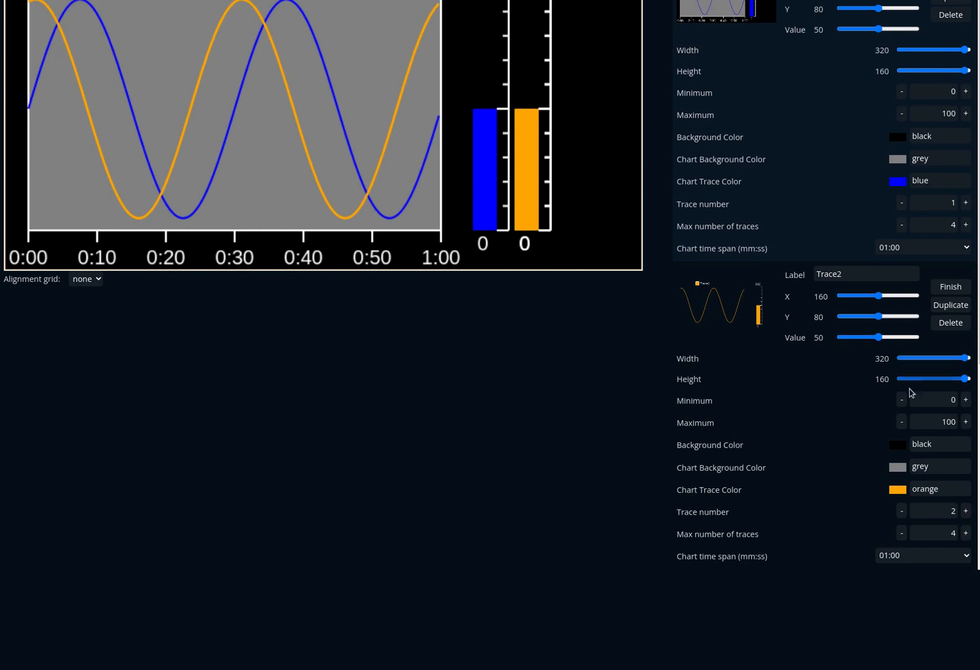
pyautogui.scroll(-5, 899, 423)
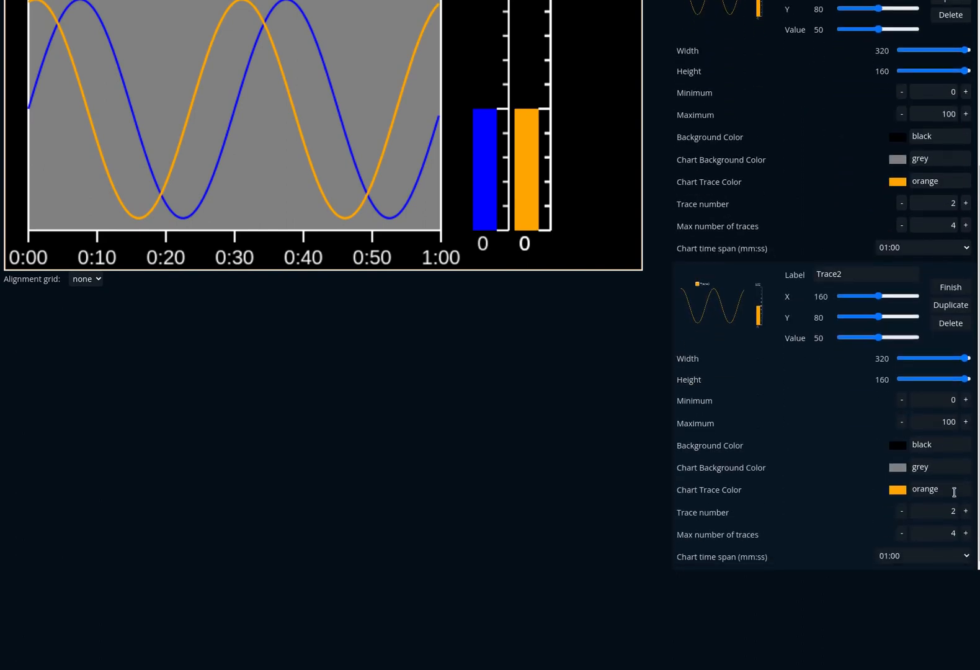
pyautogui.moveTo(956, 489); pyautogui.dragTo(889, 488)
pyautogui.write('purple')
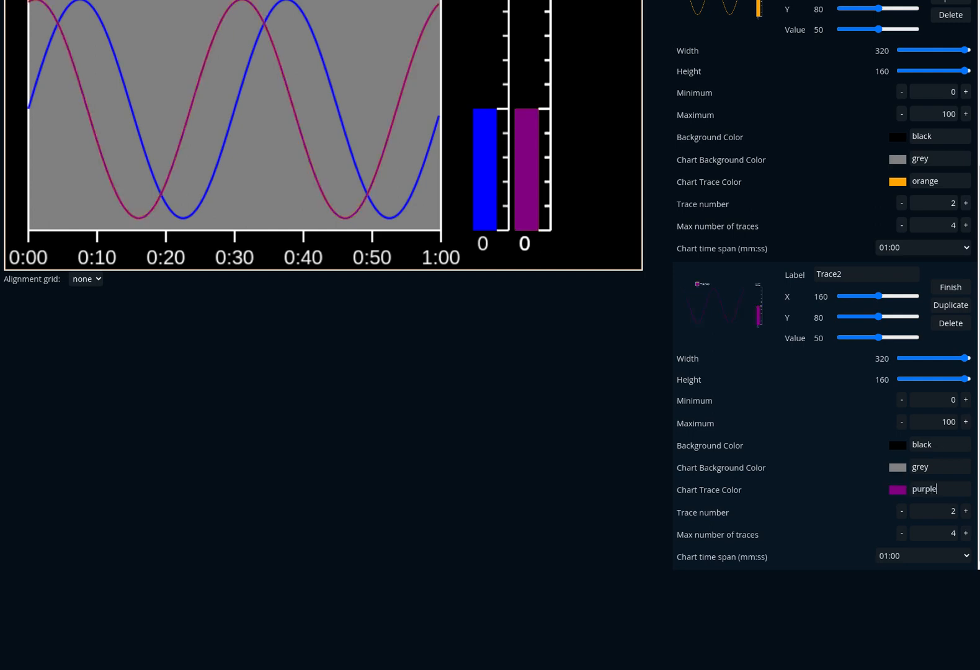
pyautogui.click(965, 511)
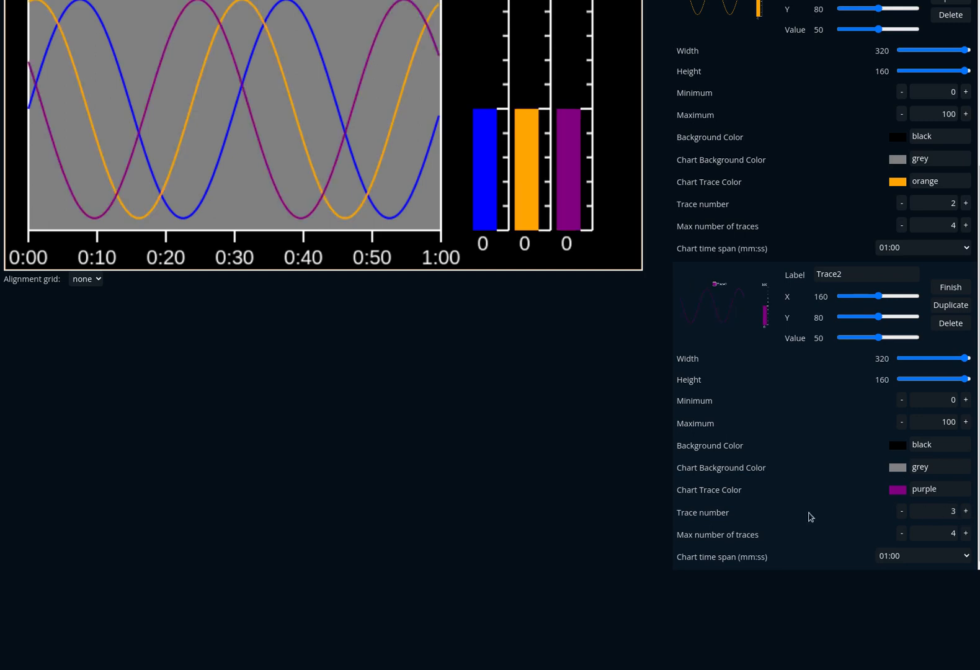
pyautogui.scroll(1, 434, 546)
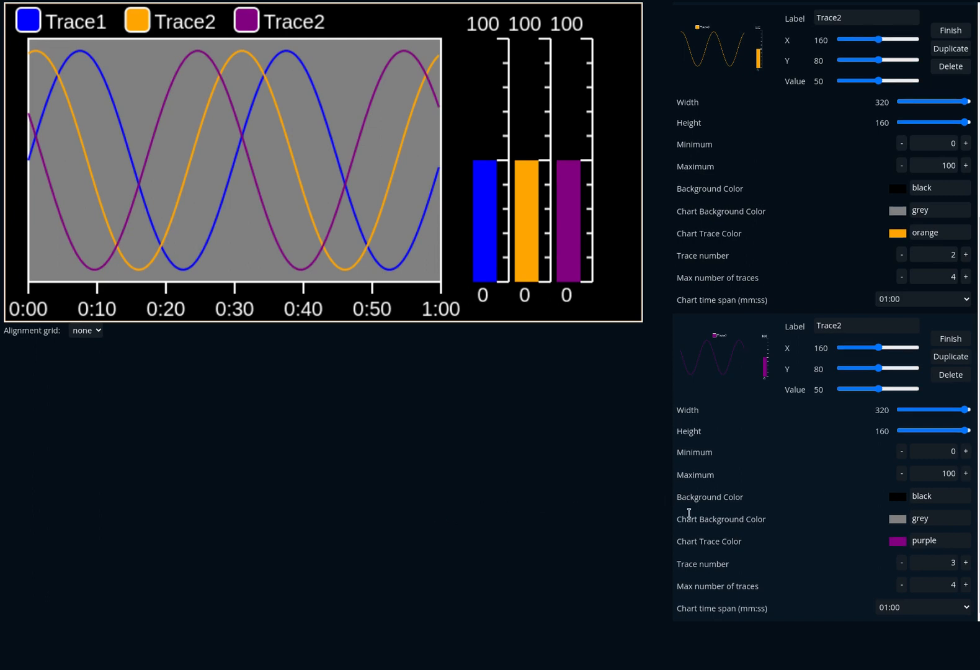
# Step: Duplicate the purple trace recorder and give the copy trace number 4 and a yellow chart trace color
pyautogui.scroll(-1, 694, 509)
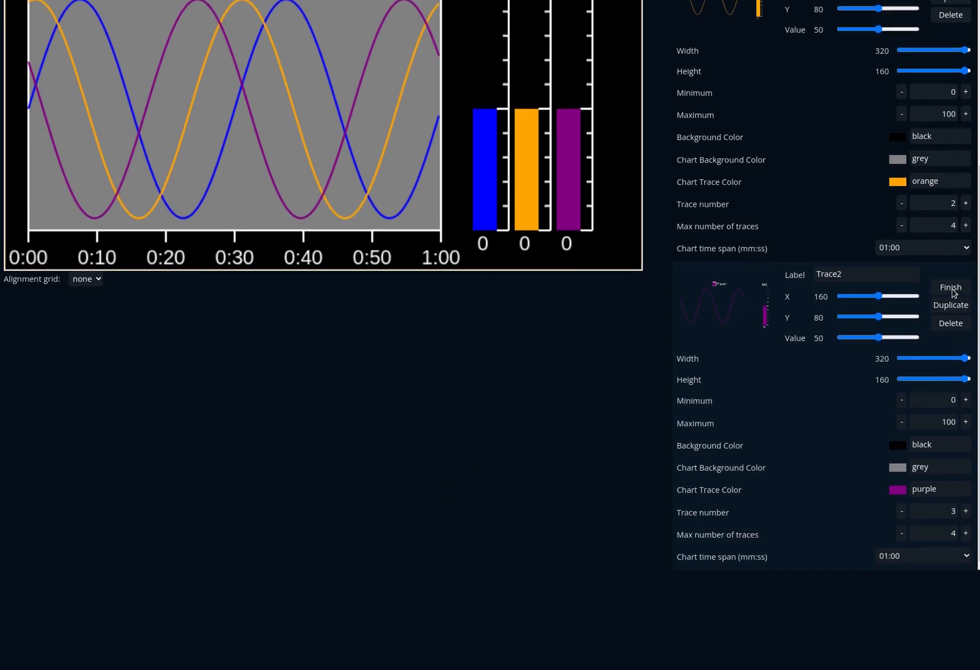
pyautogui.click(935, 309)
pyautogui.scroll(-5, 886, 395)
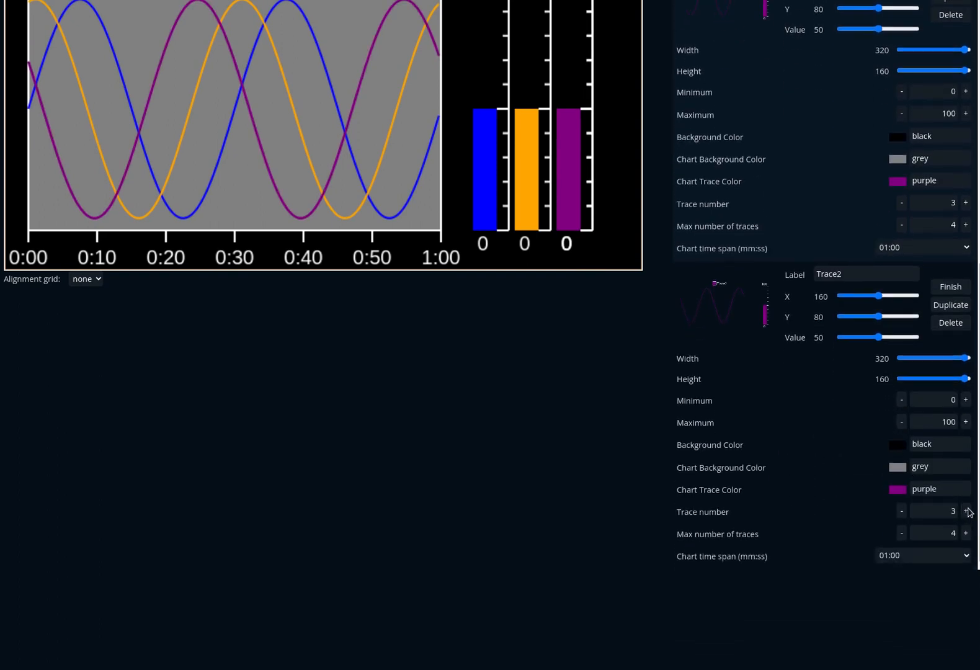
pyautogui.click(967, 512)
pyautogui.moveTo(935, 489); pyautogui.dragTo(904, 490)
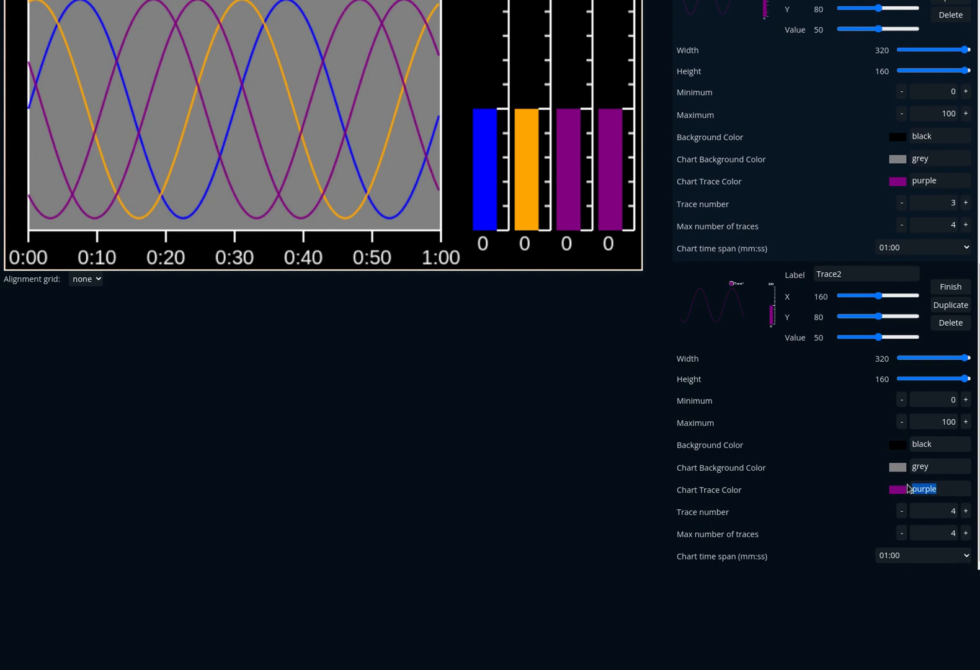
pyautogui.write('yellow')
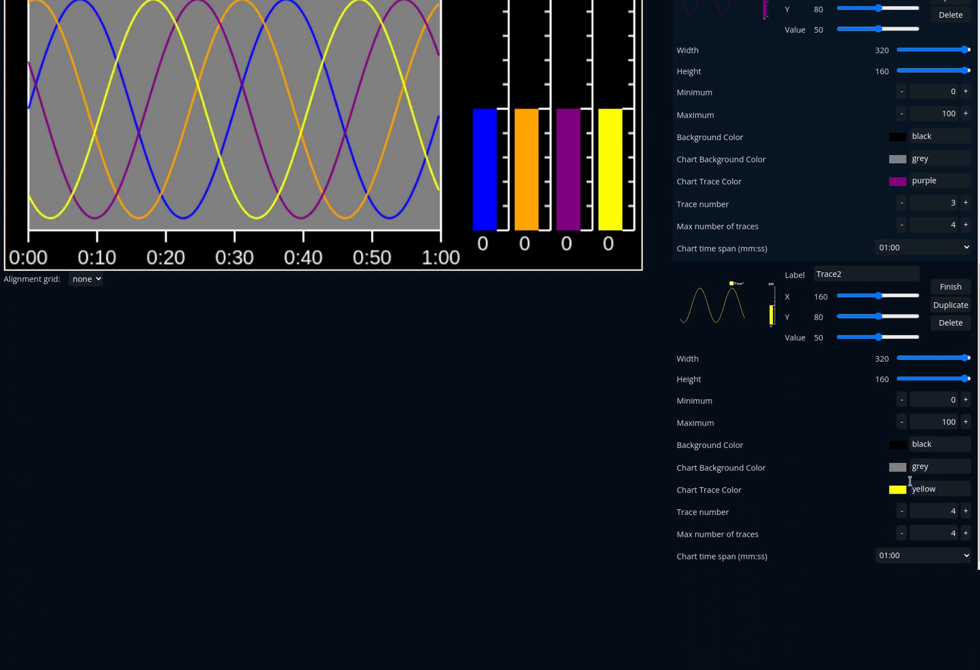
# Step: Finish editing all four trace recorders so that their detailed settings are collapsed
pyautogui.scroll(1, 544, 481)
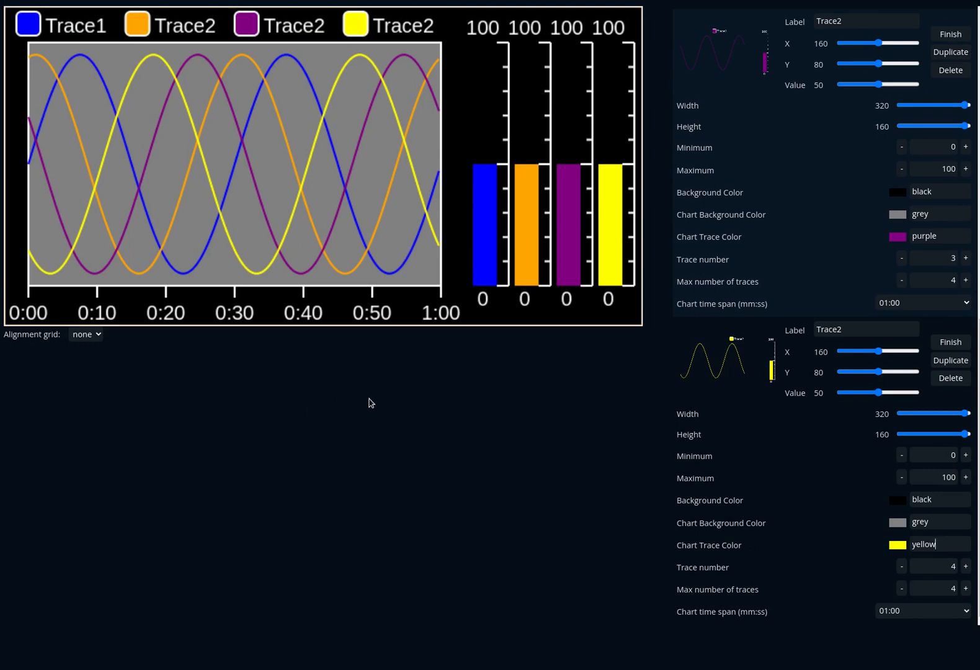
pyautogui.click(963, 37)
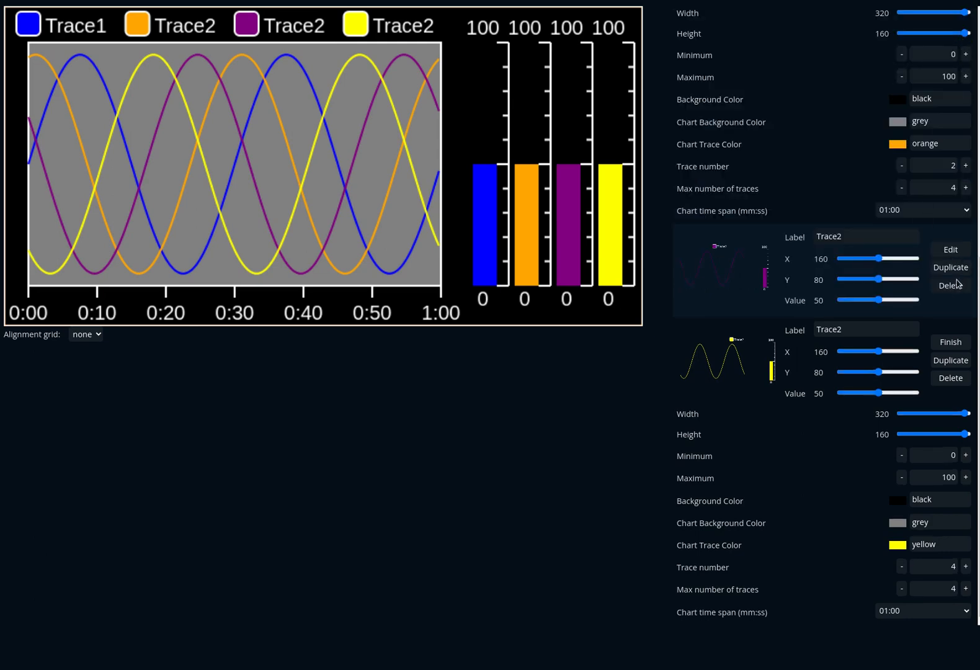
pyautogui.click(965, 341)
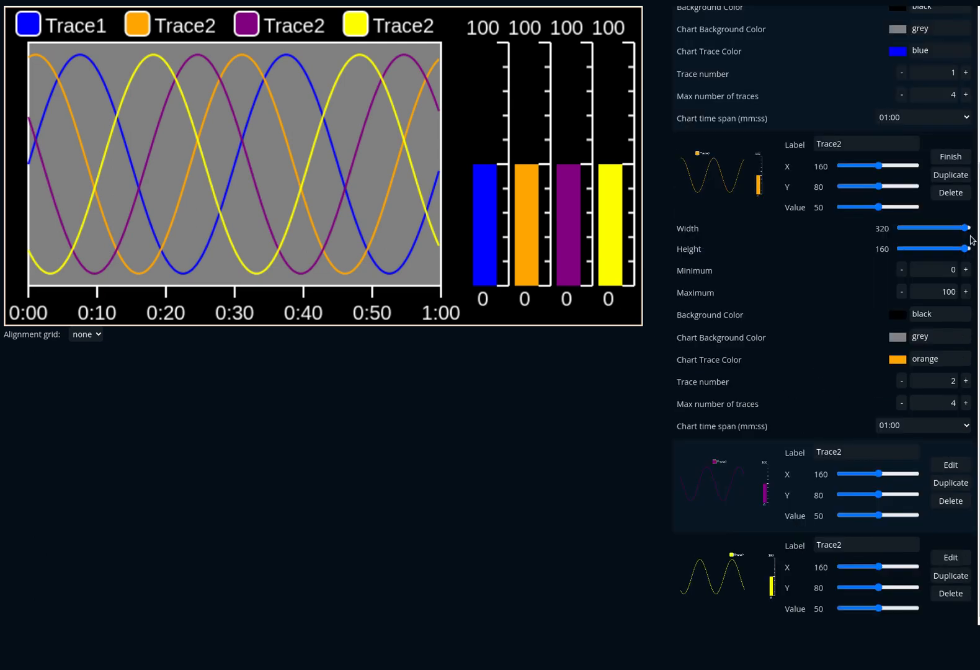
pyautogui.click(963, 159)
pyautogui.click(948, 50)
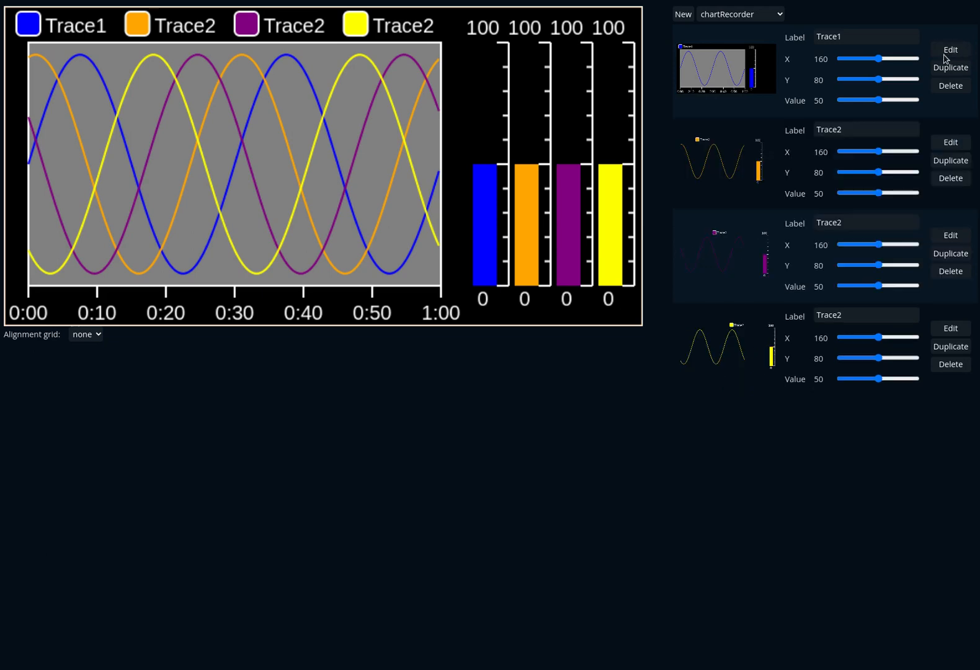
pyautogui.scroll(-2, 822, 432)
pyautogui.scroll(2, 824, 462)
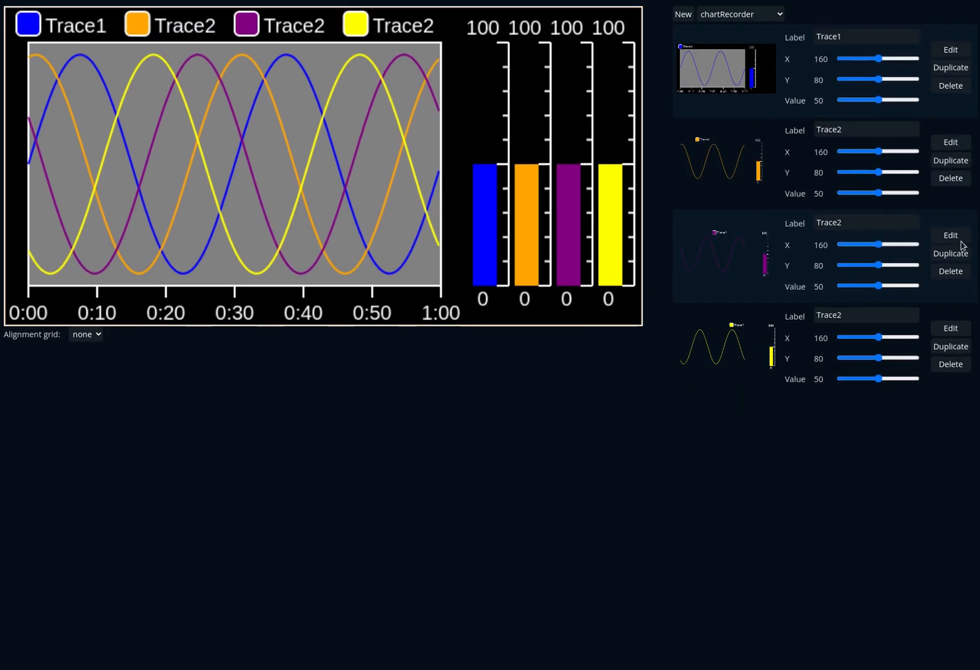